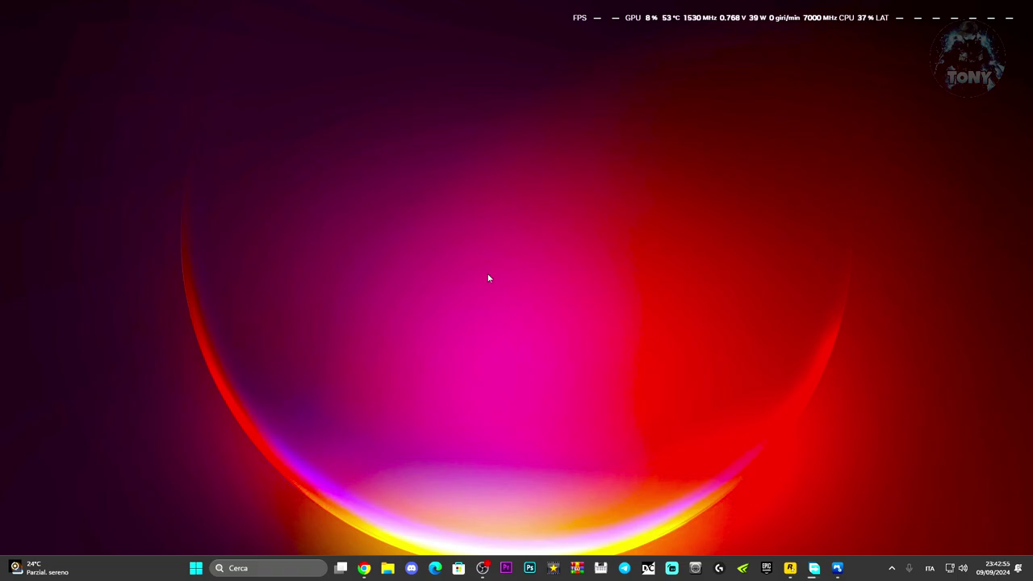
- Open Device Manager (Gestione dispositivi), centre its window on the desktop and expand the Human Interface Device (HID) category
{"action": "right_click", "coordinate": [196, 568]}
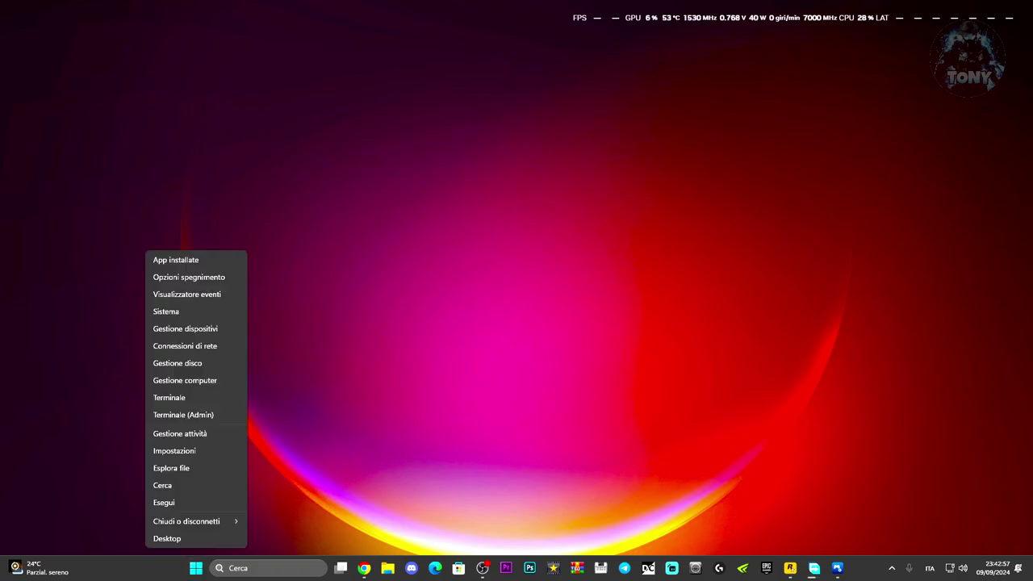
{"action": "left_click", "coordinate": [183, 327]}
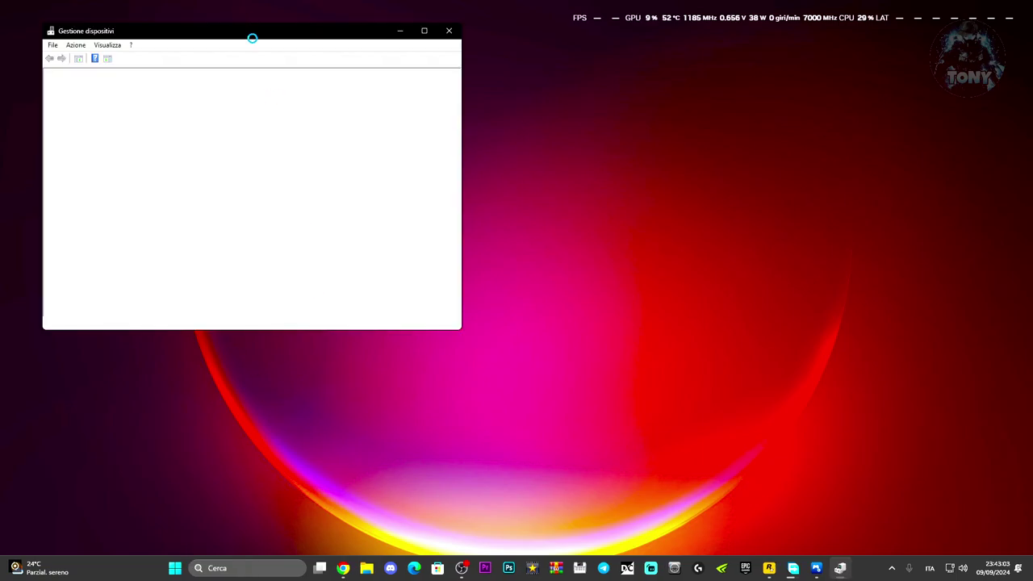
{"action": "left_click_drag", "start_coordinate": [218, 33], "coordinate": [497, 55]}
{"action": "scroll", "coordinate": [415, 180], "scroll_direction": "down", "scroll_amount": 1}
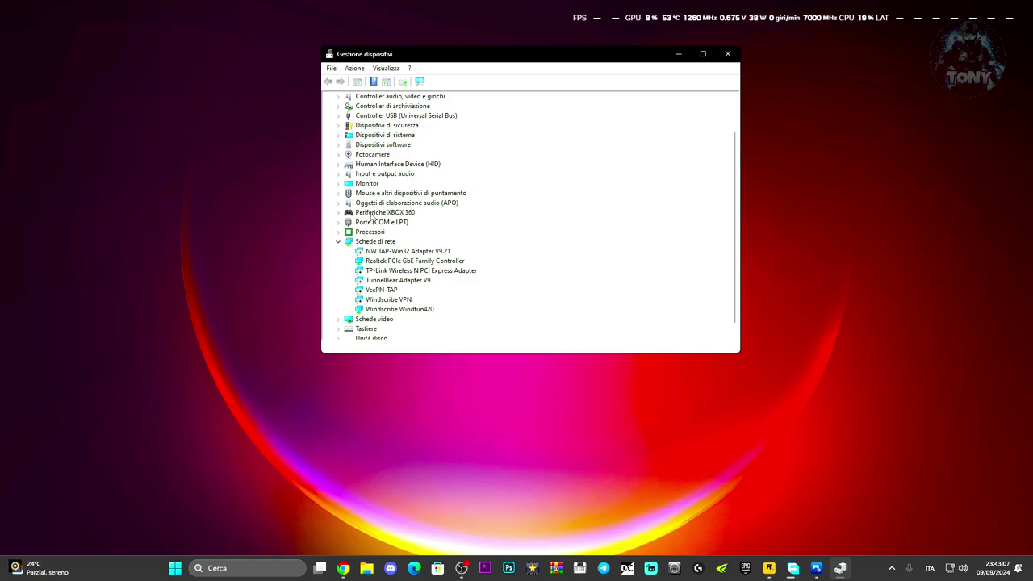
{"action": "scroll", "coordinate": [380, 216], "scroll_direction": "up", "scroll_amount": 1}
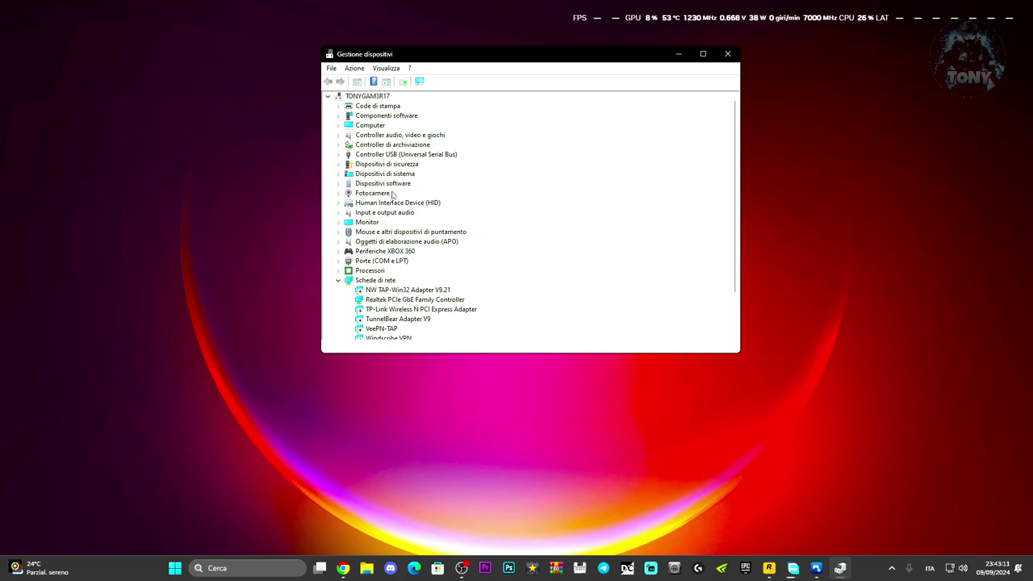
{"action": "left_click", "coordinate": [338, 202]}
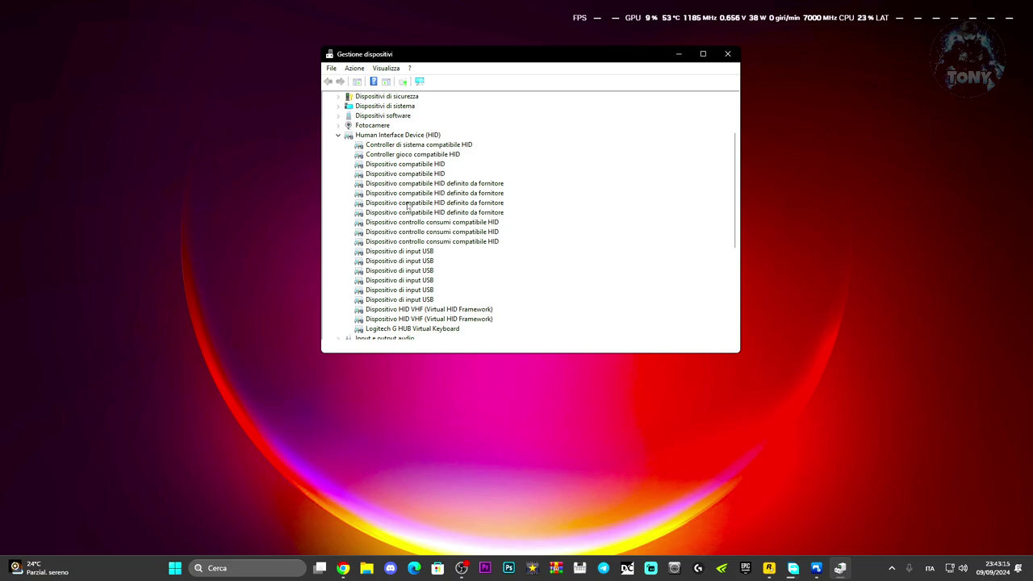
{"action": "scroll", "coordinate": [432, 259], "scroll_direction": "down", "scroll_amount": 5}
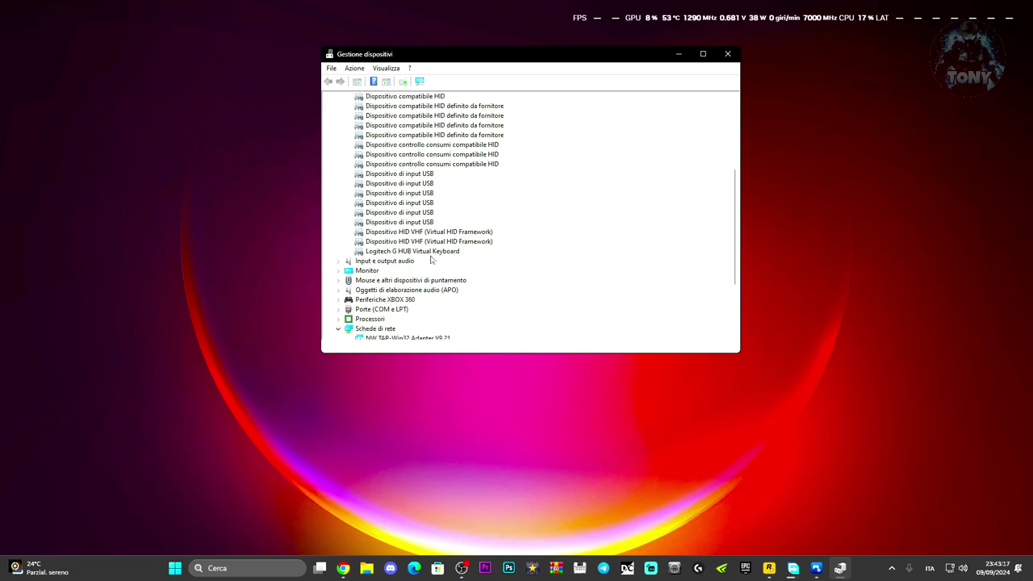
- Update the driver of Controller XBOX 360 per Windows under Periferiche XBOX 360, choosing the compatible model from the drivers available on the computer
{"action": "left_click", "coordinate": [338, 222]}
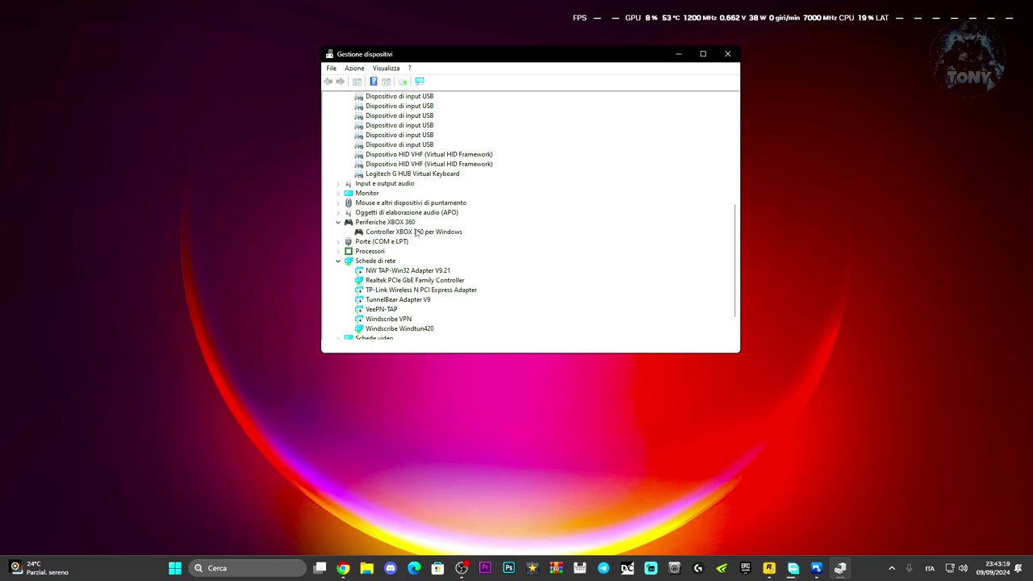
{"action": "left_click", "coordinate": [396, 235]}
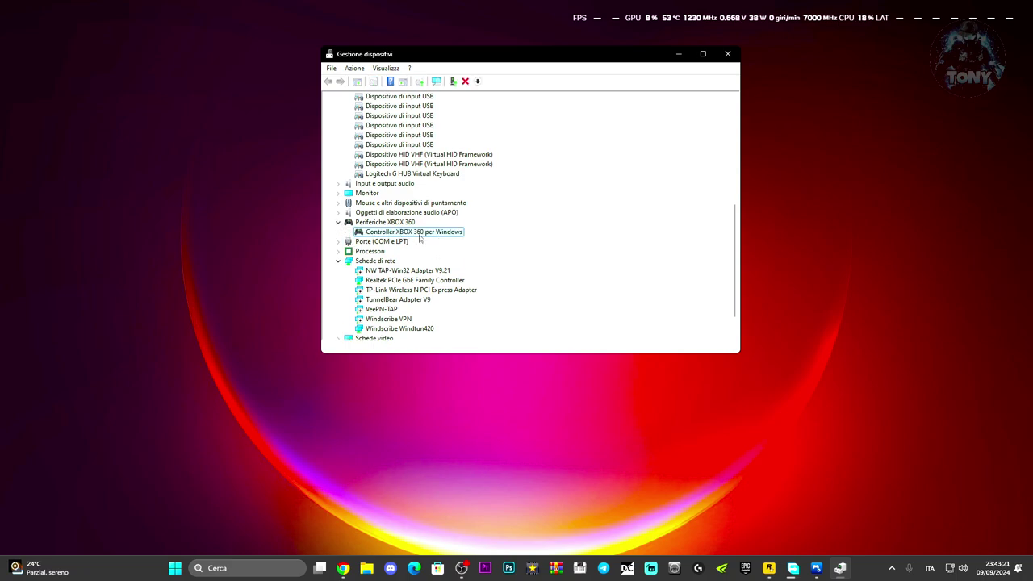
{"action": "right_click", "coordinate": [412, 233]}
{"action": "left_click", "coordinate": [453, 237]}
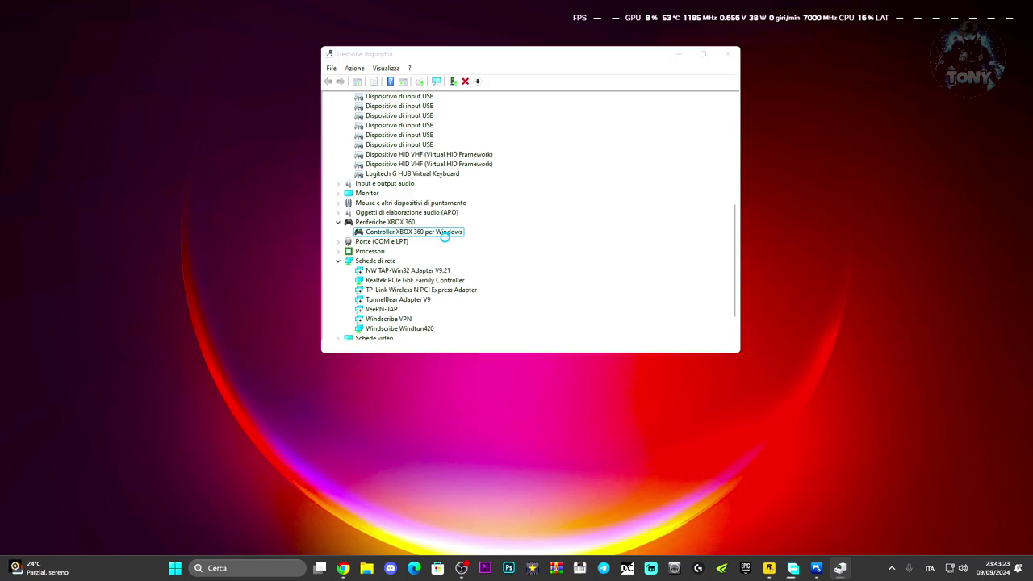
{"action": "left_click", "coordinate": [462, 241]}
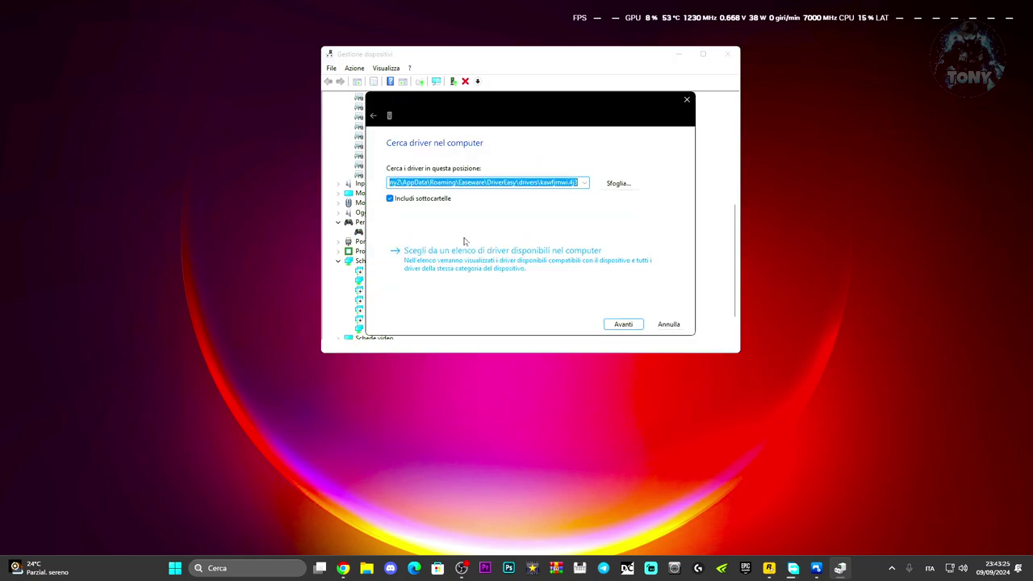
{"action": "left_click", "coordinate": [532, 263]}
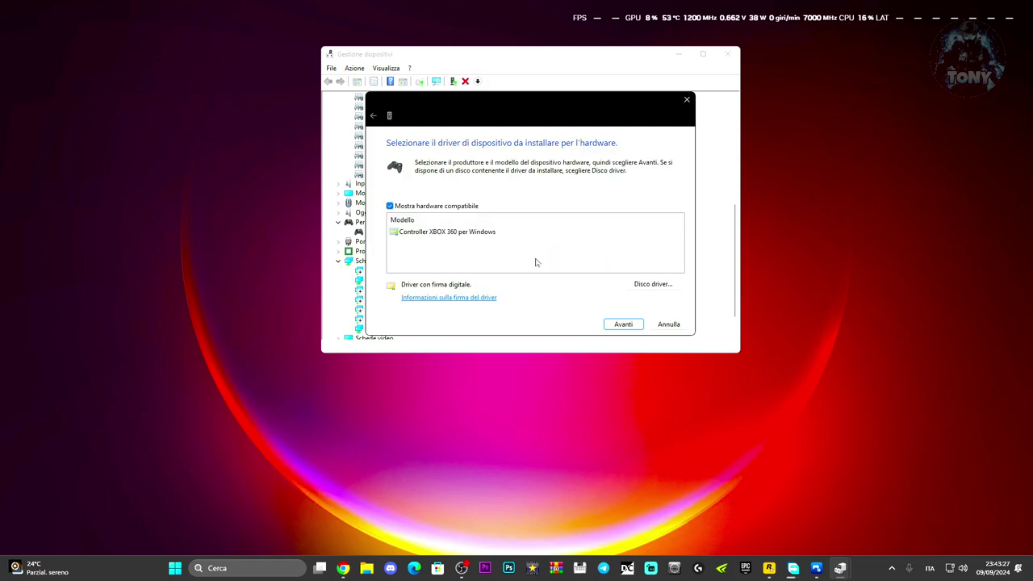
{"action": "left_click", "coordinate": [436, 233]}
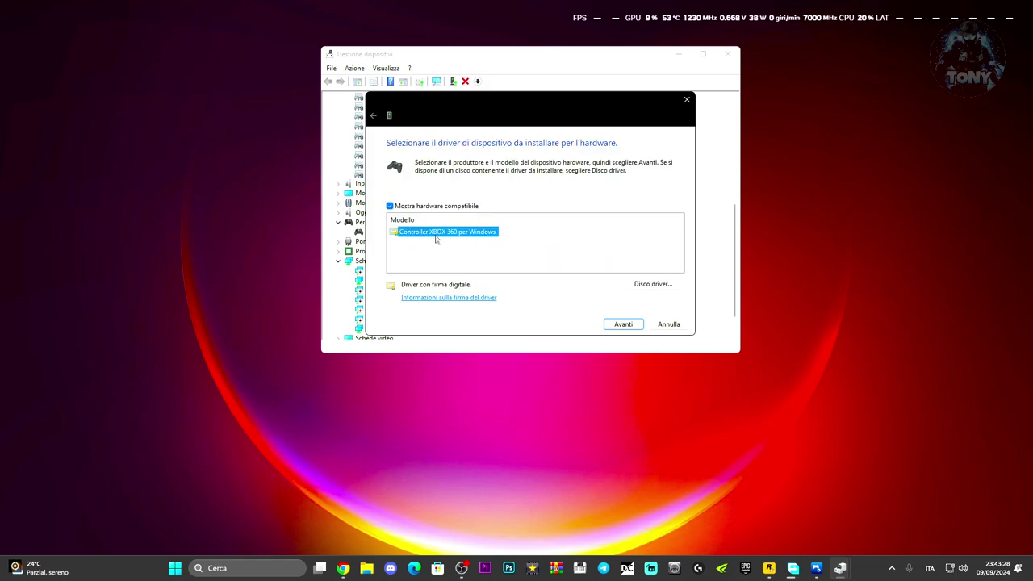
{"action": "left_click", "coordinate": [620, 324]}
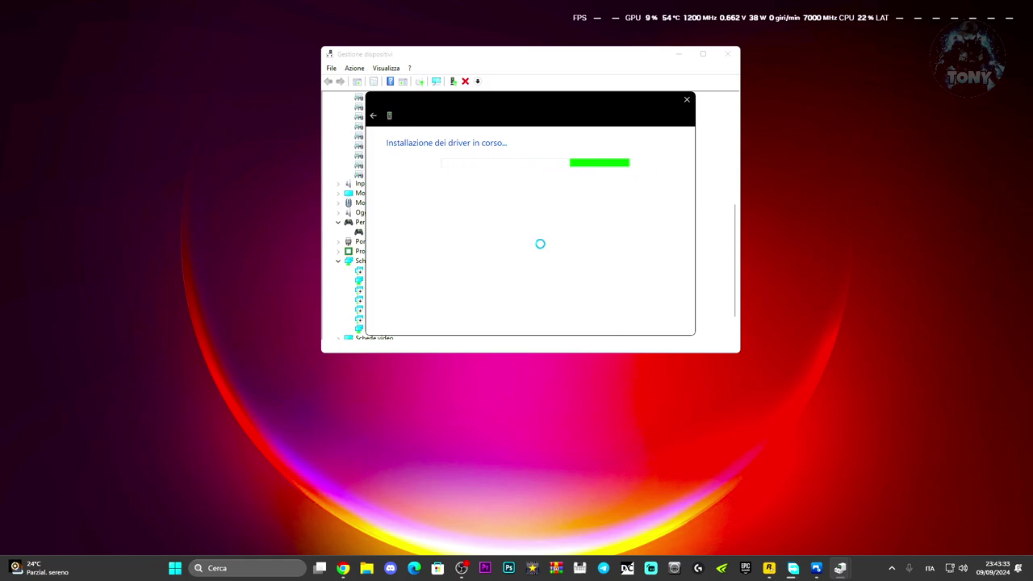
- Look at the computer's power options, close the driver update wizard and decline the immediate restart
{"action": "left_click", "coordinate": [175, 570]}
{"action": "left_click", "coordinate": [649, 531]}
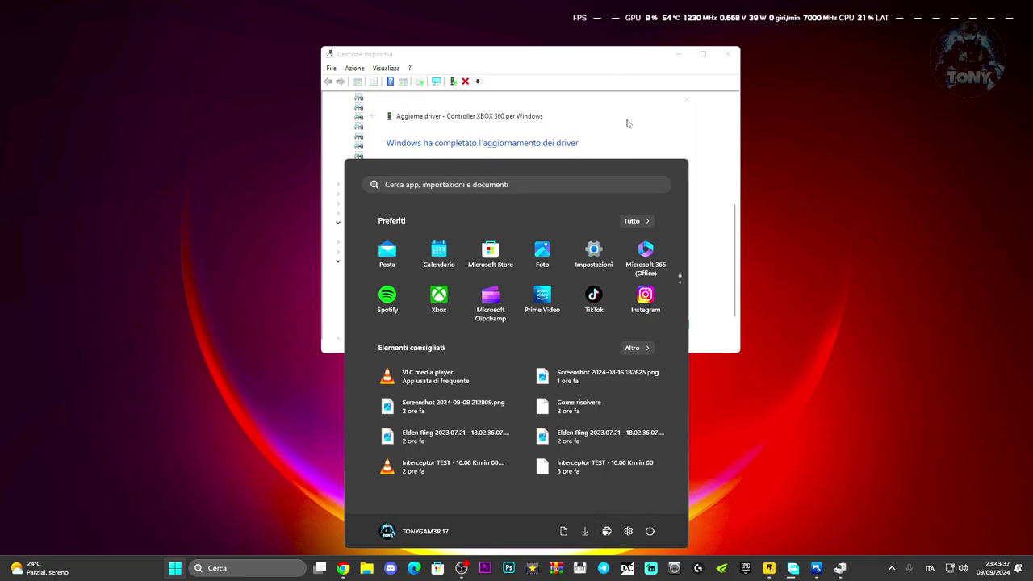
{"action": "left_click", "coordinate": [626, 71]}
{"action": "left_click", "coordinate": [666, 325]}
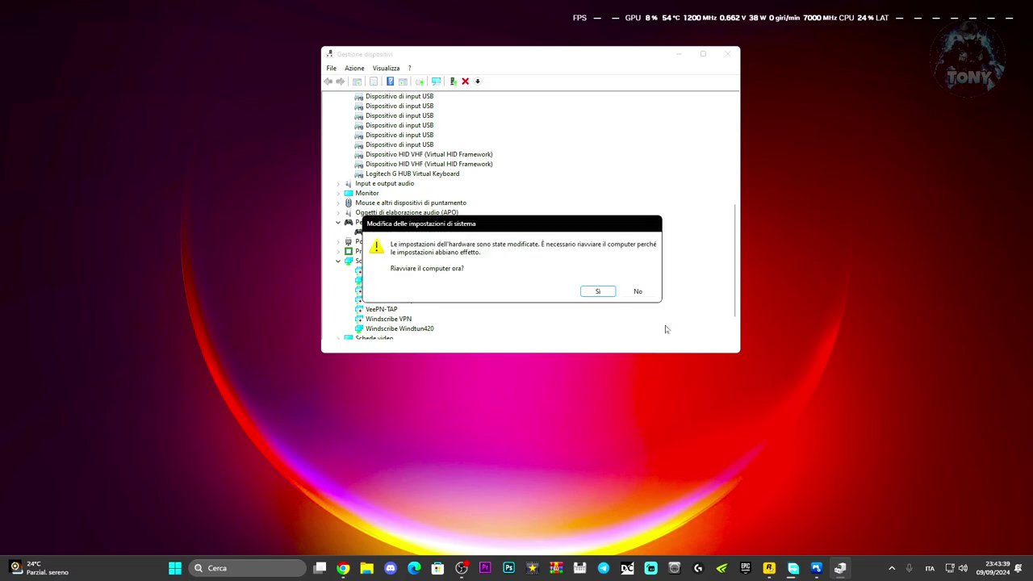
{"action": "left_click", "coordinate": [646, 289]}
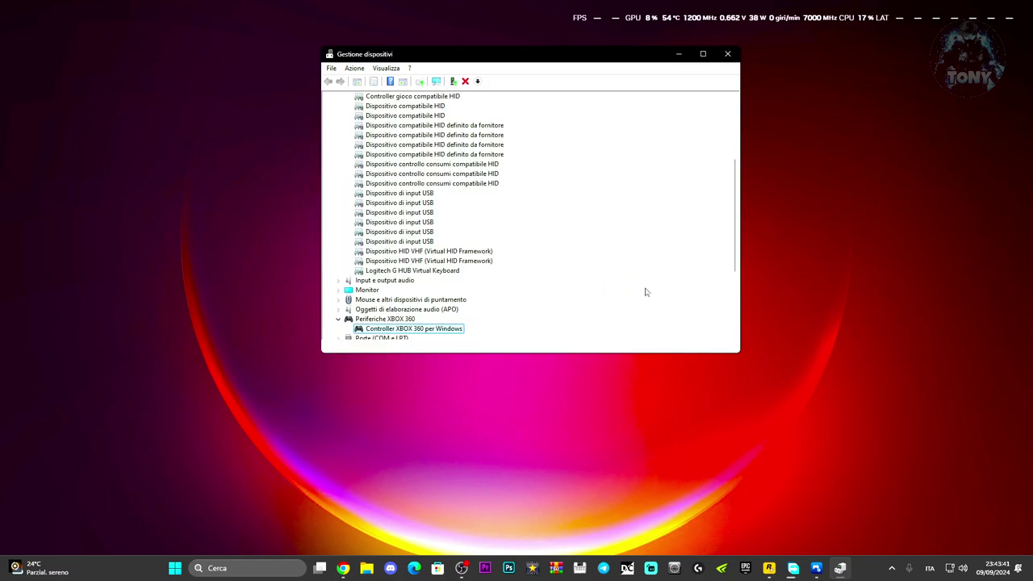
- Disable the Controller XBOX 360 per Windows device without restarting the computer, and close Device Manager
{"action": "scroll", "coordinate": [589, 259], "scroll_direction": "down", "scroll_amount": 1}
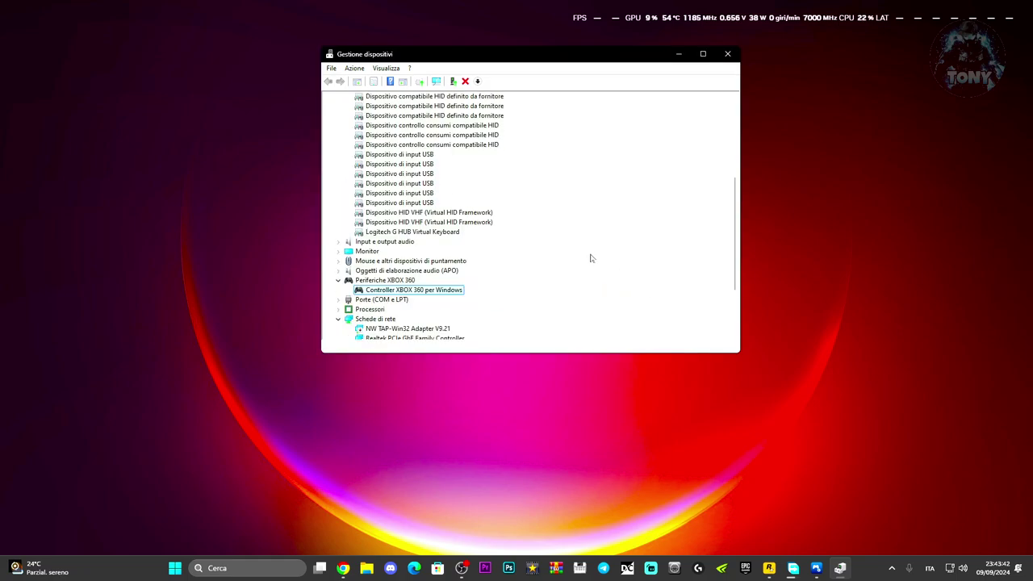
{"action": "right_click", "coordinate": [370, 293]}
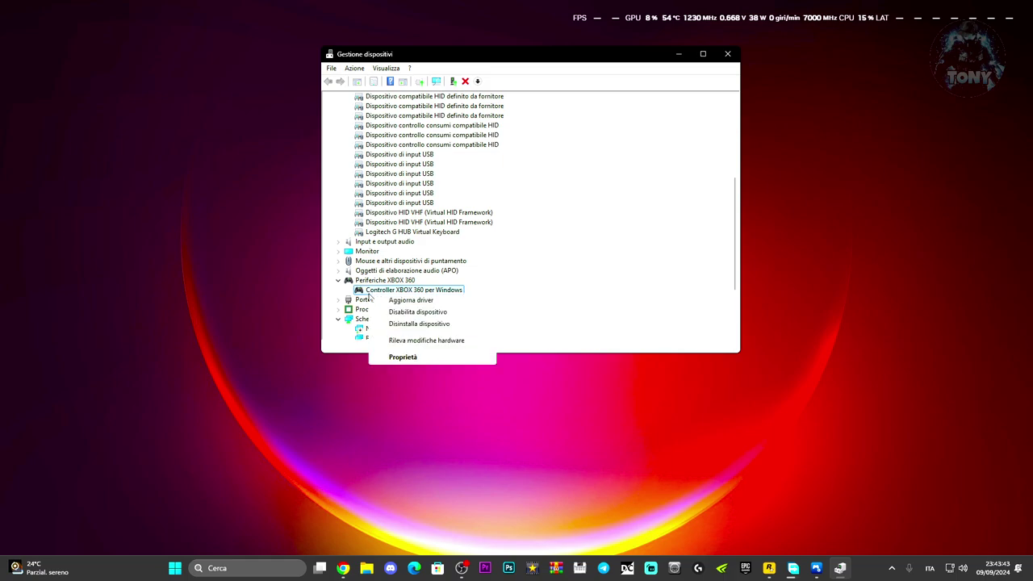
{"action": "left_click", "coordinate": [413, 313]}
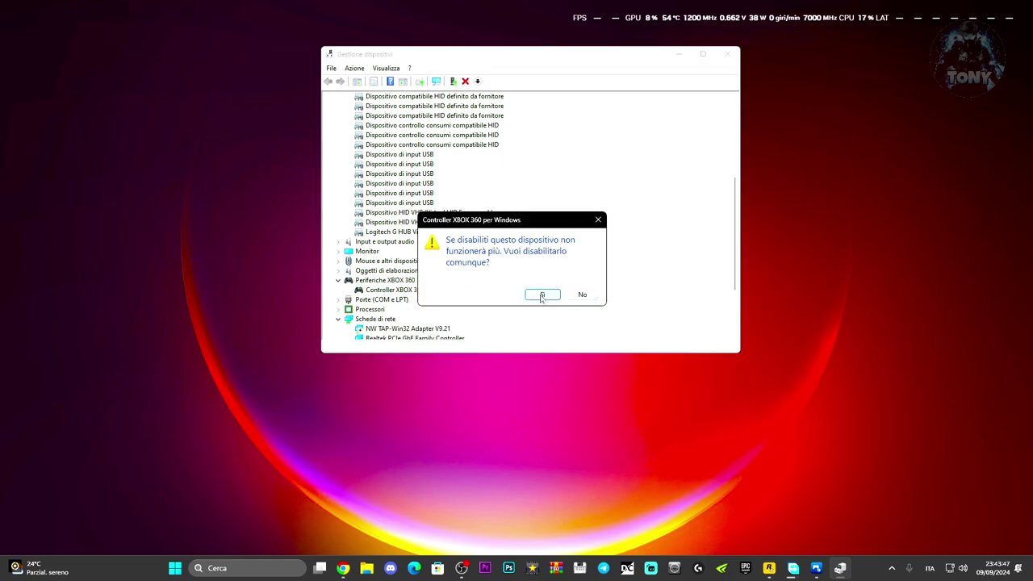
{"action": "left_click", "coordinate": [541, 295]}
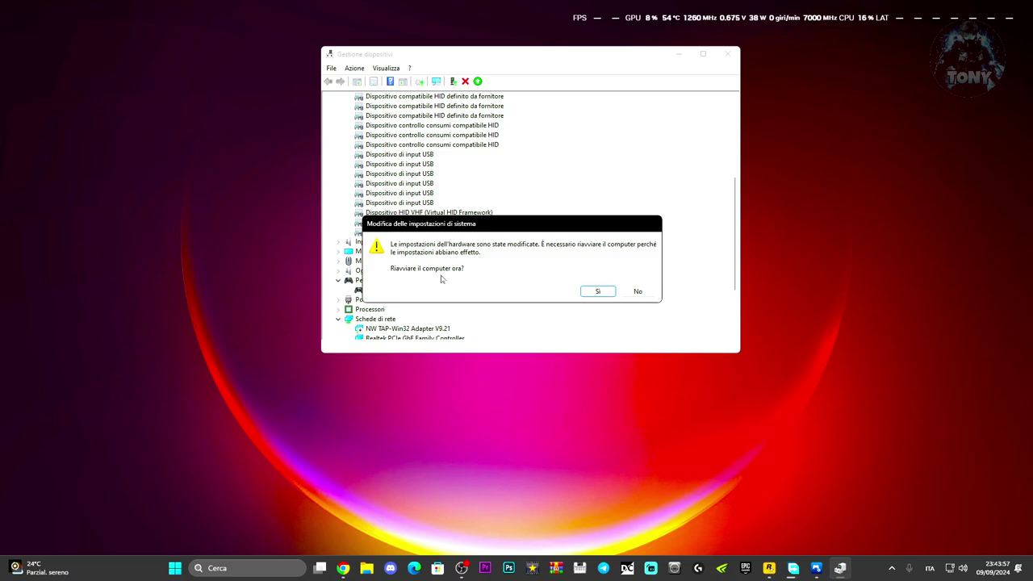
{"action": "left_click", "coordinate": [641, 293]}
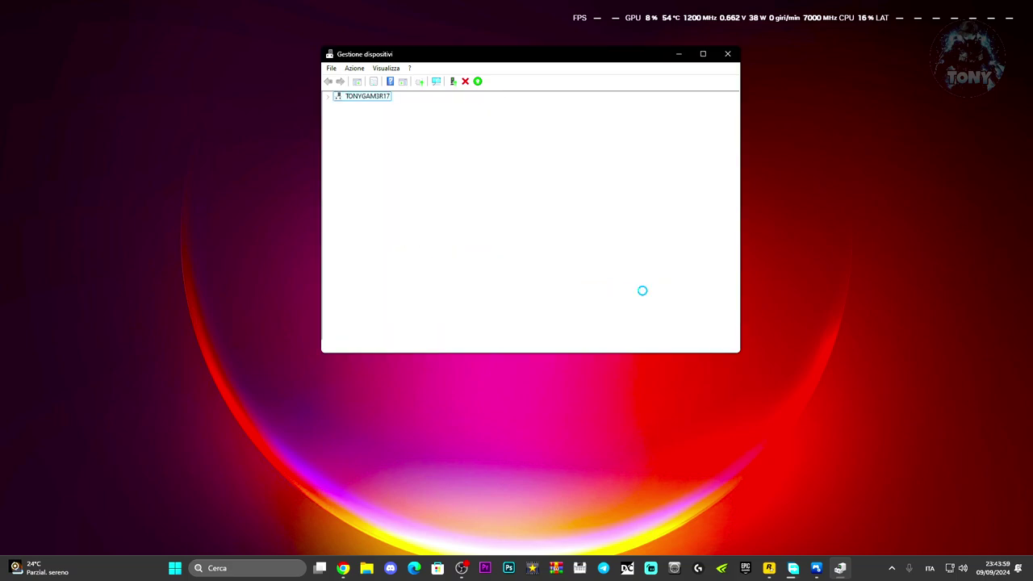
{"action": "scroll", "coordinate": [410, 279], "scroll_direction": "down", "scroll_amount": 2}
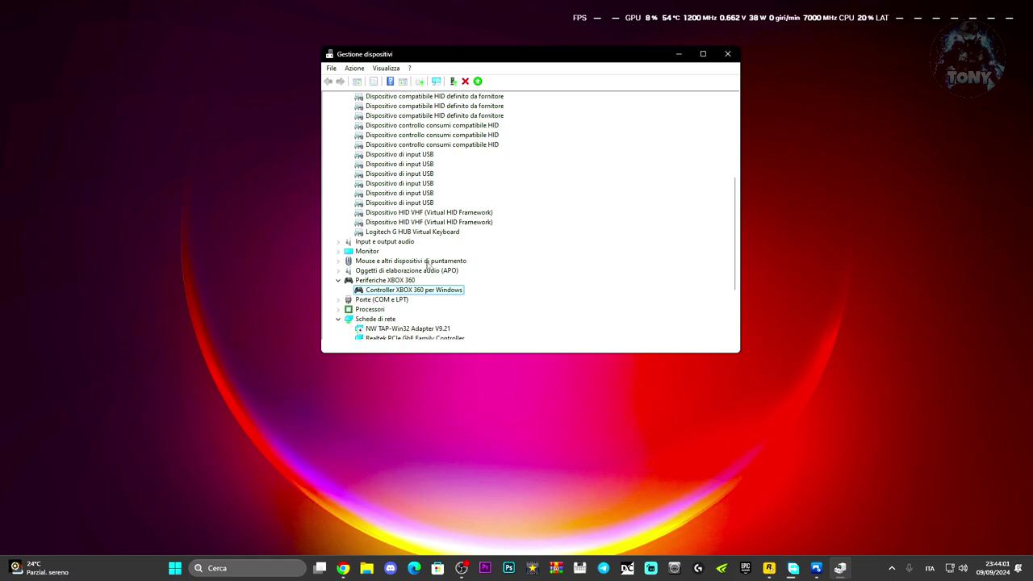
{"action": "left_click", "coordinate": [727, 53]}
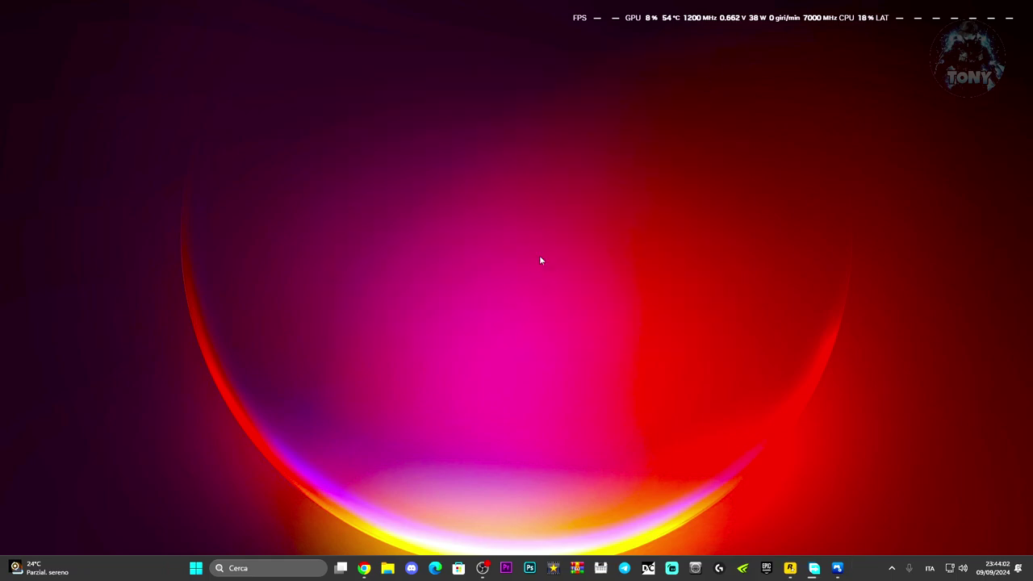
- Search Windows for "controller", open Configura dispositivi di gioco USB and view the properties of Controller (USB Controller)
{"action": "left_click", "coordinate": [258, 568]}
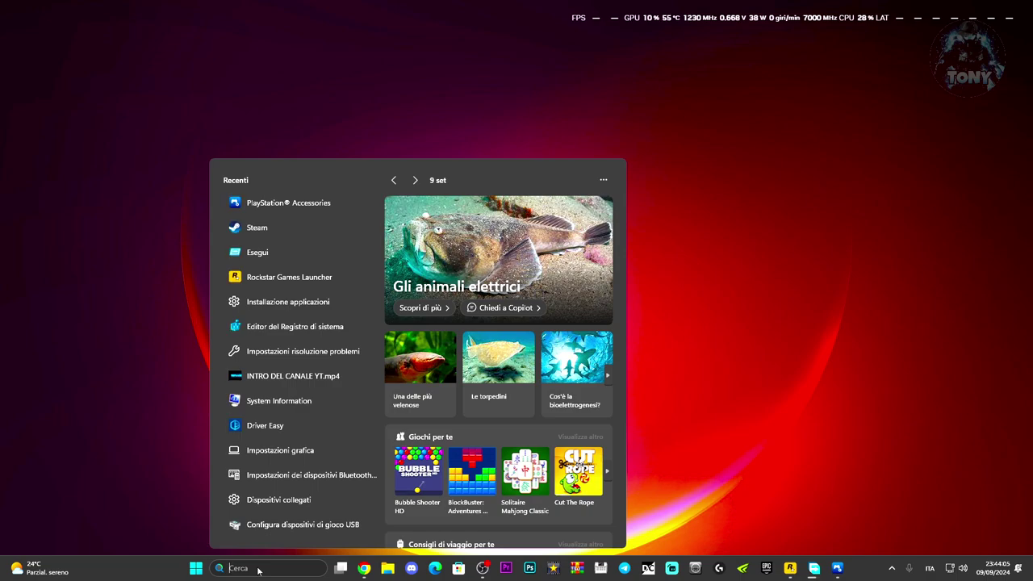
{"action": "type", "text": "controller"}
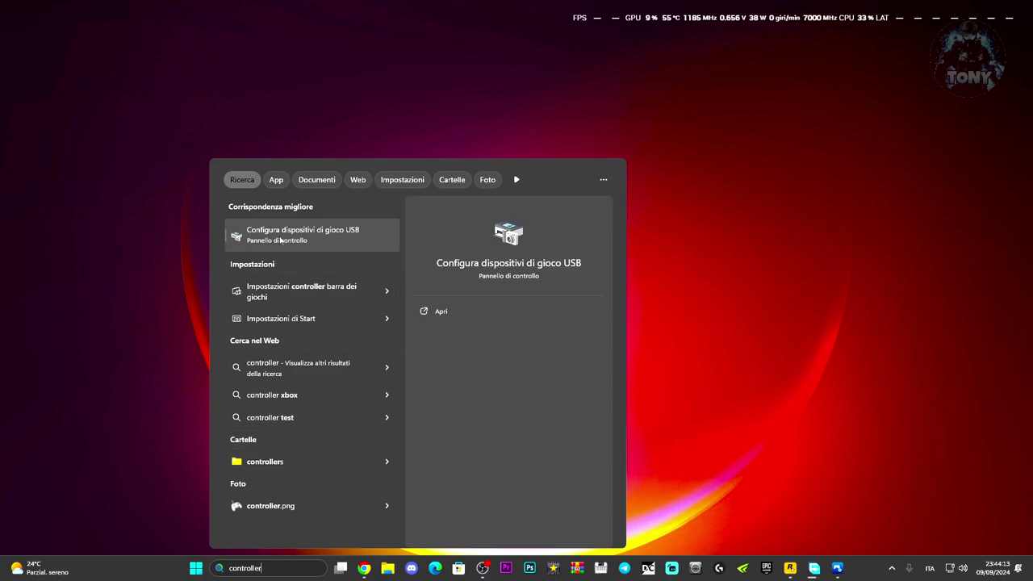
{"action": "left_click", "coordinate": [284, 239]}
{"action": "left_click_drag", "start_coordinate": [170, 84], "coordinate": [413, 129]}
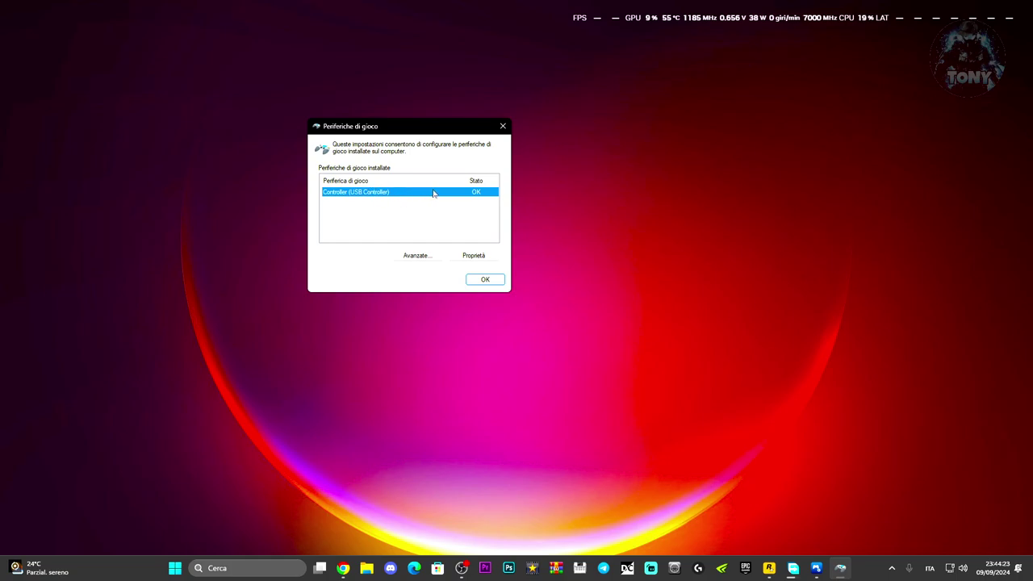
{"action": "left_click", "coordinate": [454, 258]}
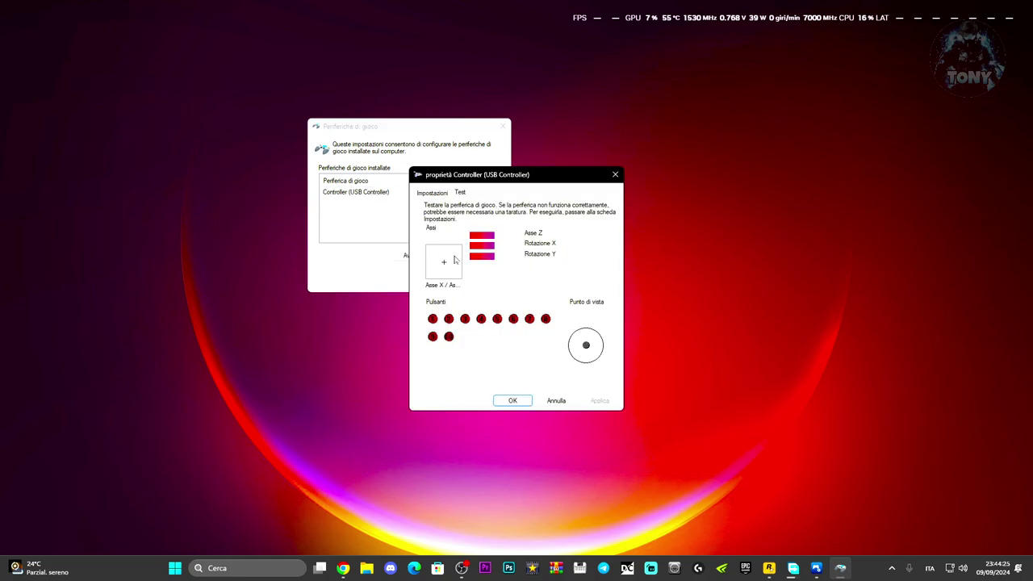
{"action": "left_click", "coordinate": [615, 174]}
- Set Controller (USB Controller) as the preferred device in the advanced settings of the game controllers dialog
{"action": "left_click", "coordinate": [414, 255]}
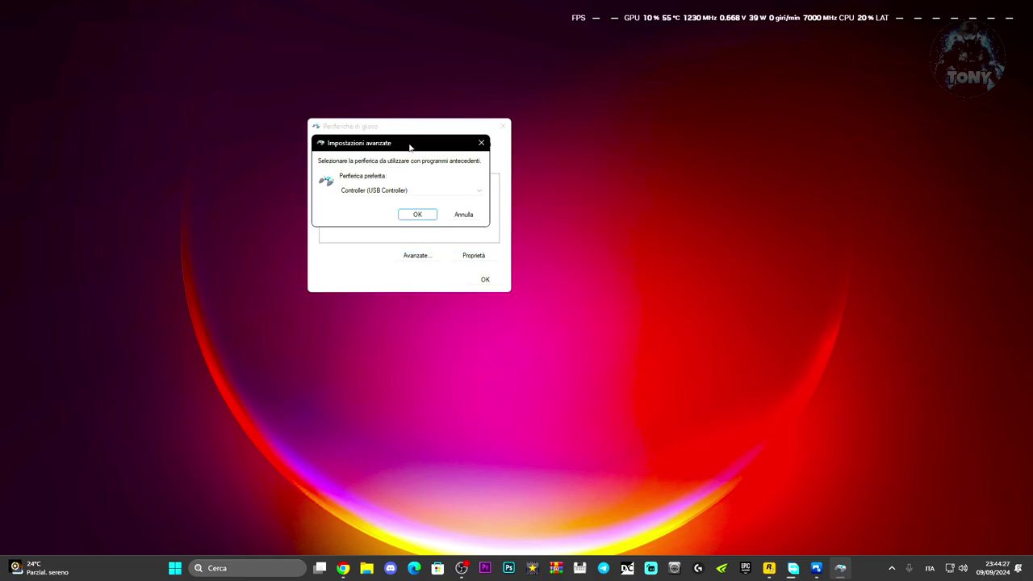
{"action": "left_click_drag", "start_coordinate": [410, 147], "coordinate": [601, 135]}
{"action": "left_click", "coordinate": [557, 184]}
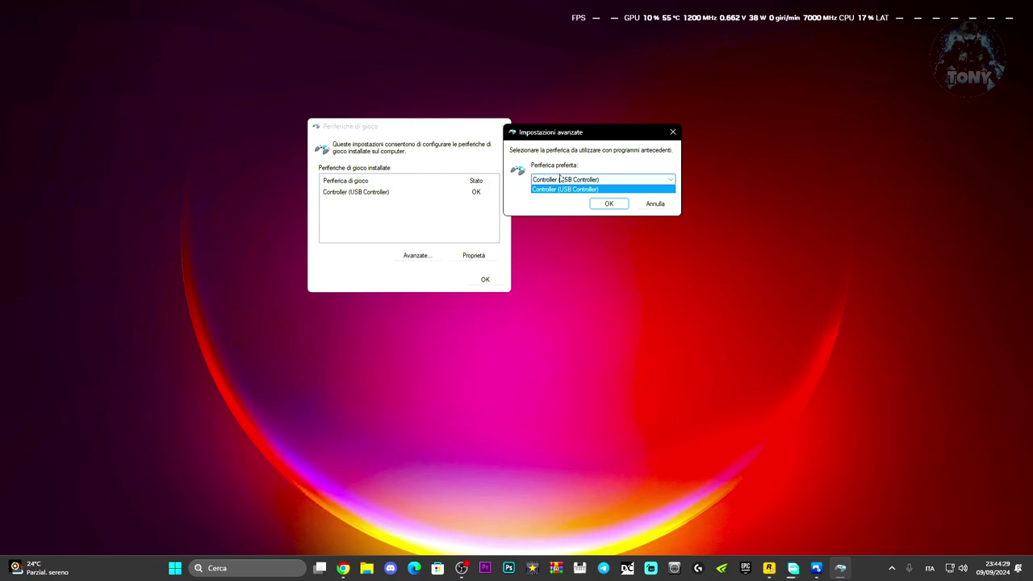
{"action": "left_click", "coordinate": [550, 188]}
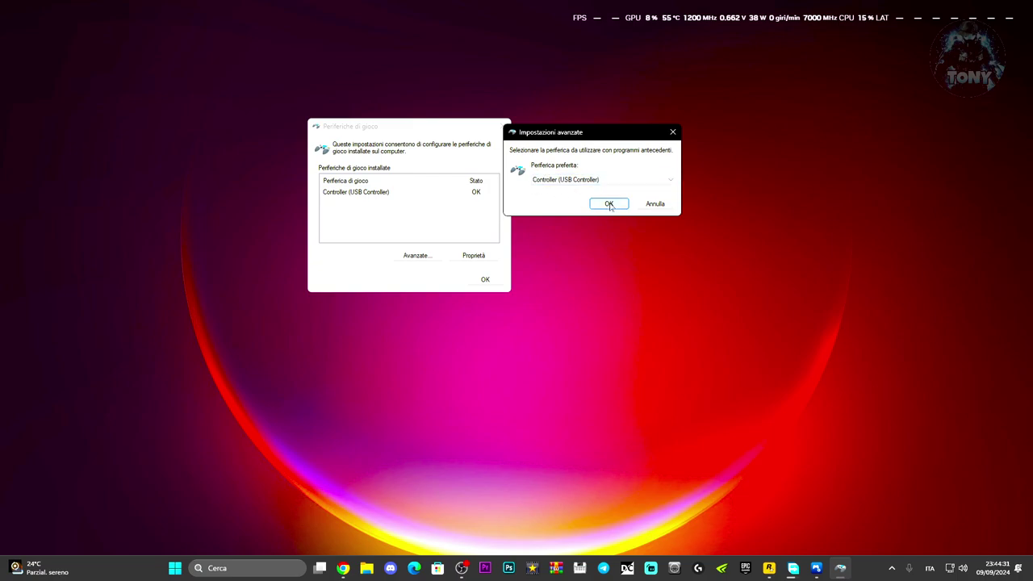
{"action": "left_click", "coordinate": [610, 204]}
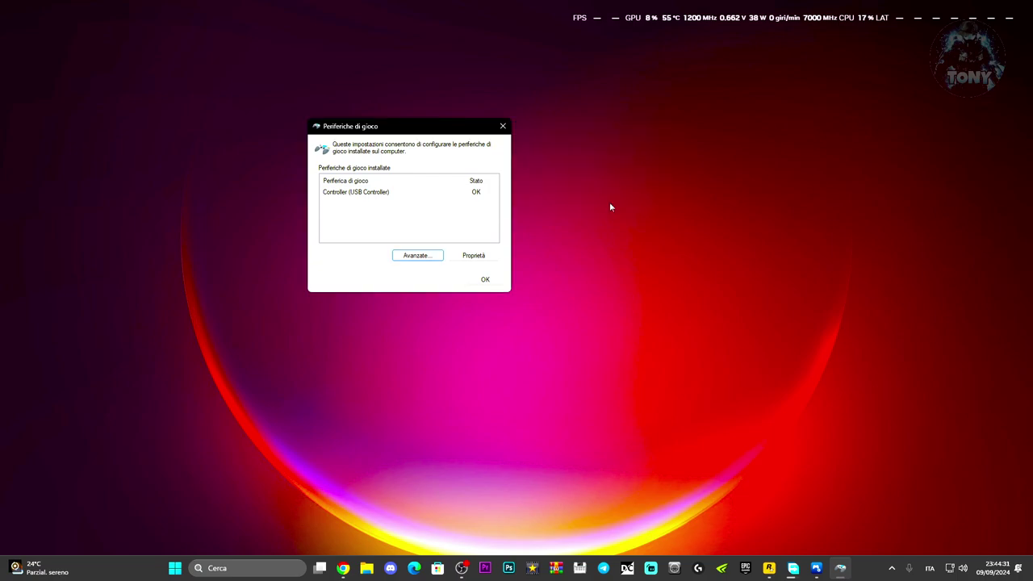
- Check the axes and buttons on the test page of Controller (USB Controller), and close the game controllers dialog
{"action": "left_click", "coordinate": [474, 255]}
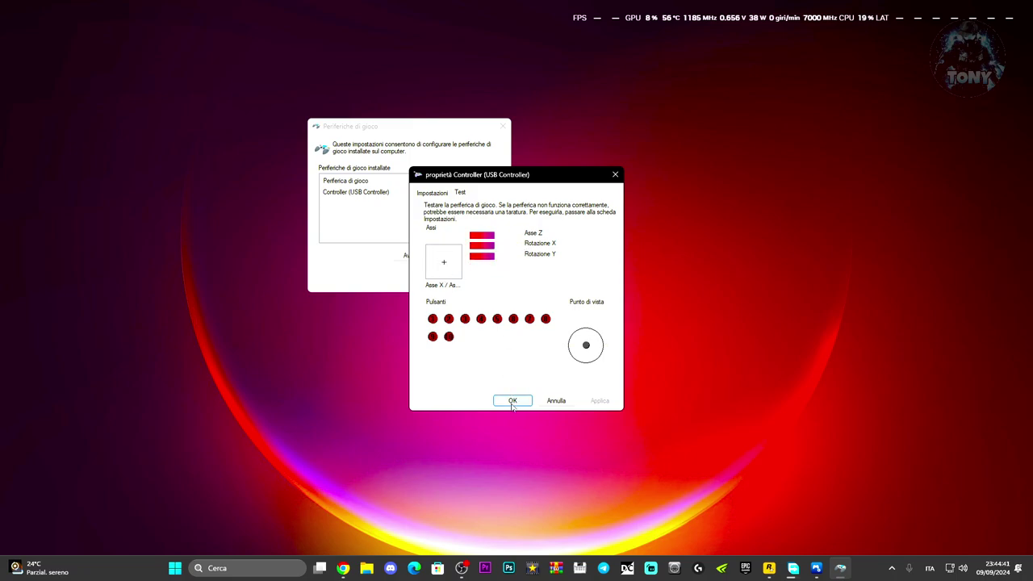
{"action": "left_click", "coordinate": [513, 401]}
{"action": "left_click", "coordinate": [485, 280]}
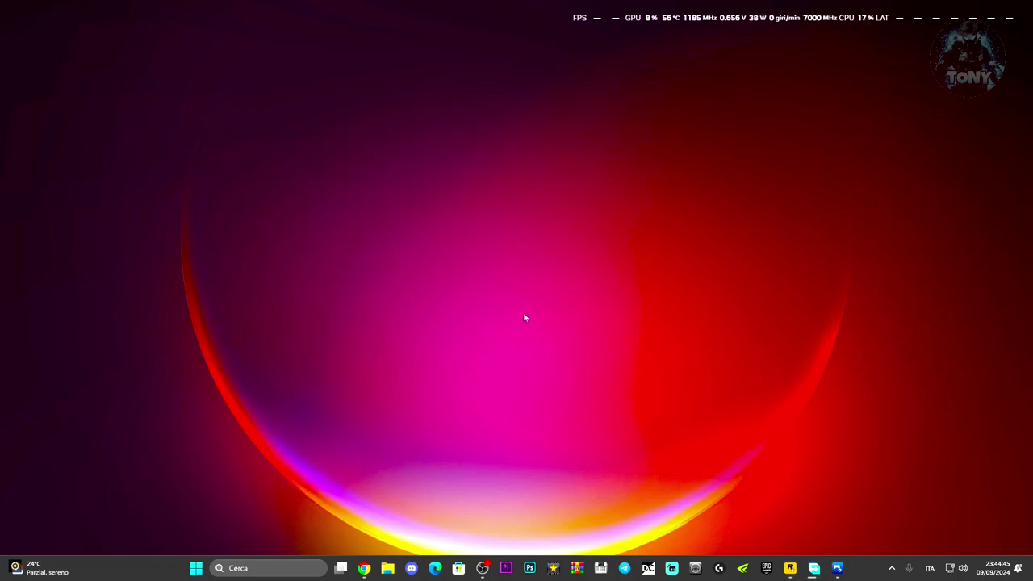
- Switch to PlayStation Accessories and reposition its window on the desktop
{"action": "left_click", "coordinate": [837, 568]}
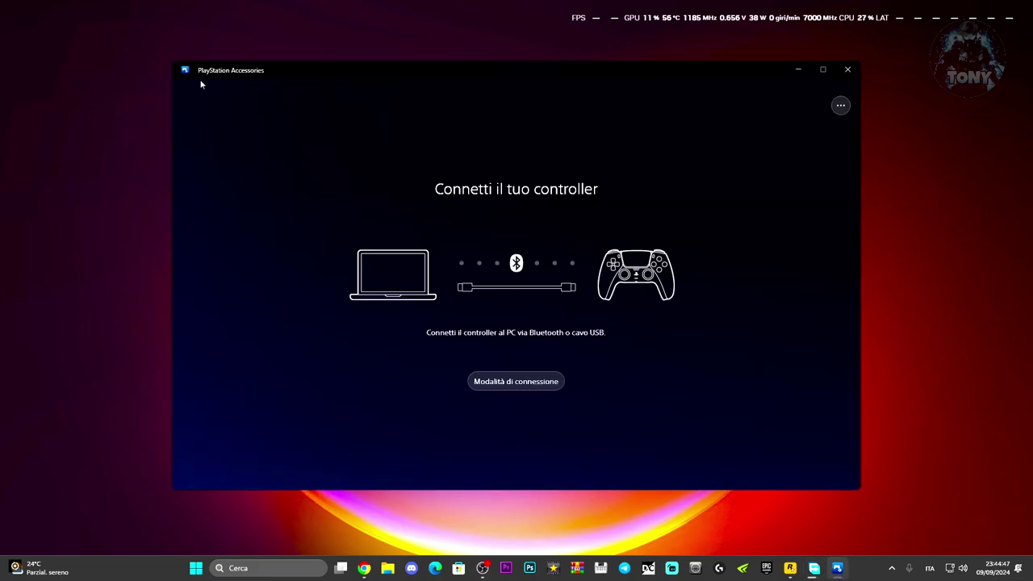
{"action": "left_click_drag", "start_coordinate": [350, 74], "coordinate": [365, 67]}
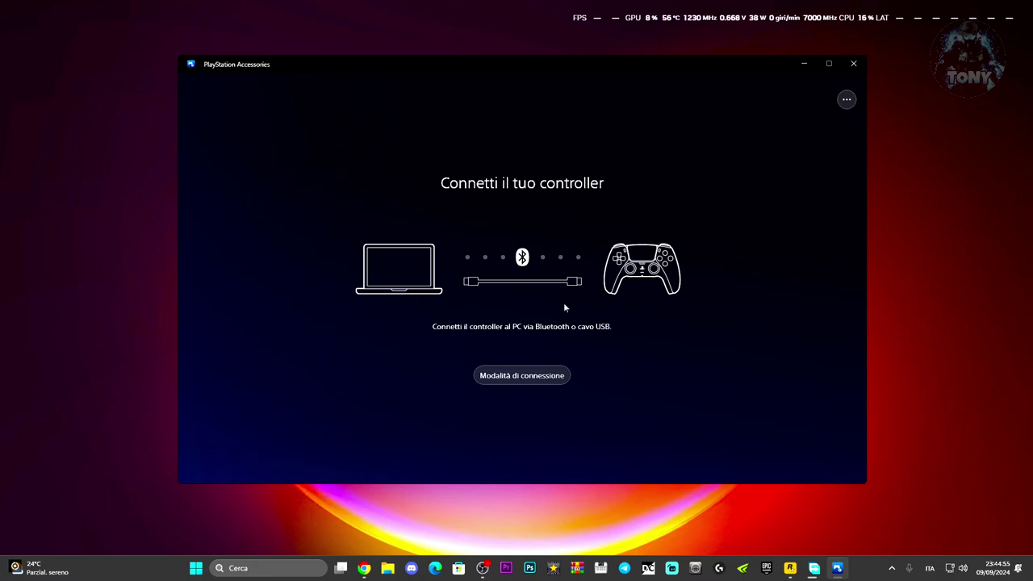
- Reposition the PlayStation Accessories window, view its download page in Chrome, and minimize both windows
{"action": "left_click_drag", "start_coordinate": [525, 65], "coordinate": [497, 65]}
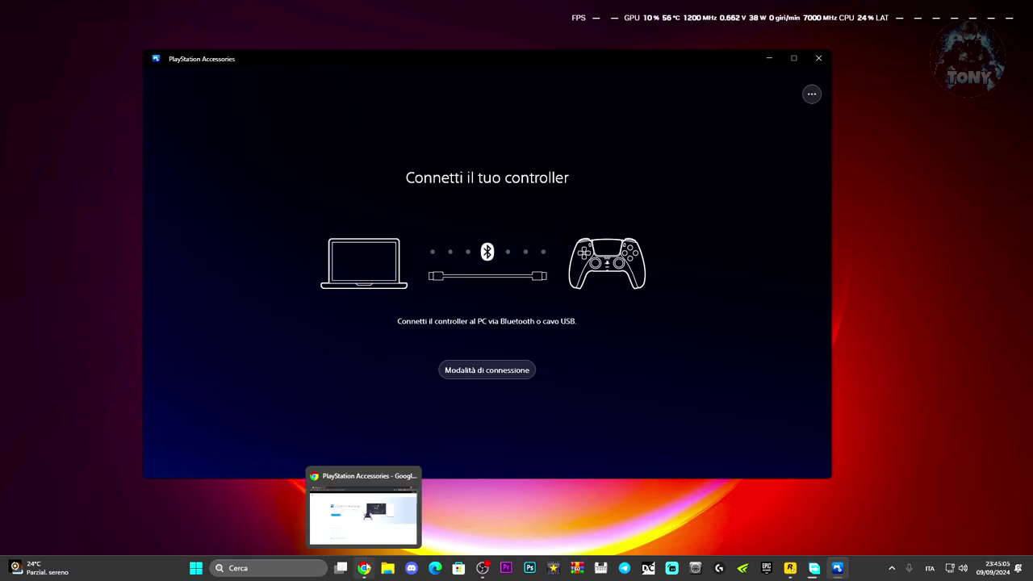
{"action": "left_click", "coordinate": [365, 567]}
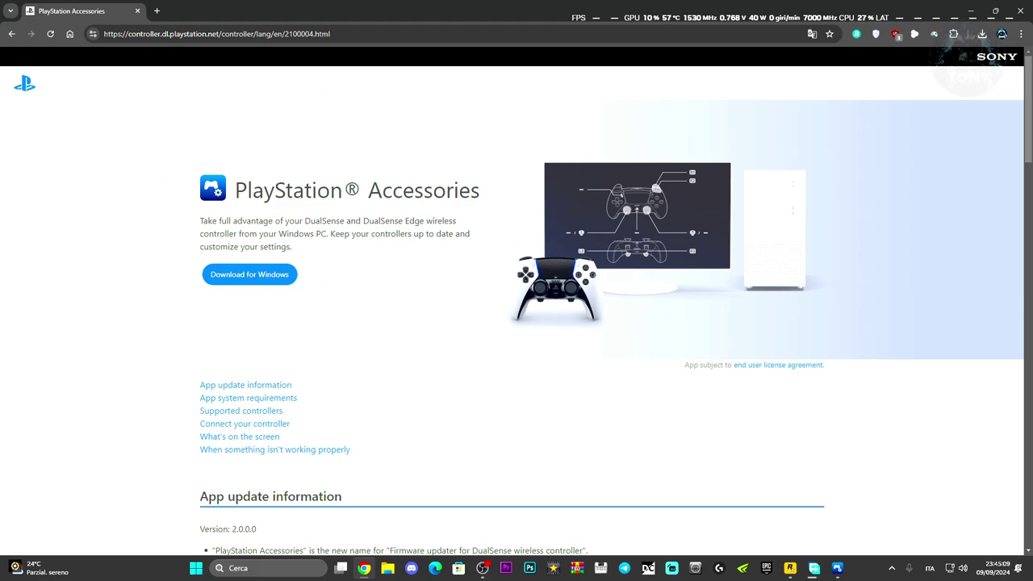
{"action": "left_click", "coordinate": [971, 8]}
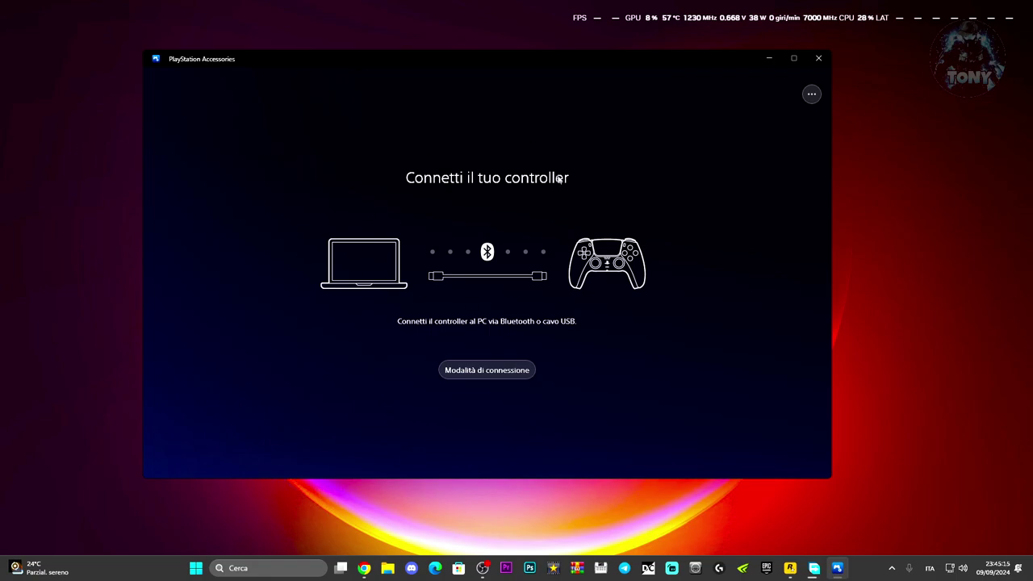
{"action": "left_click", "coordinate": [771, 59]}
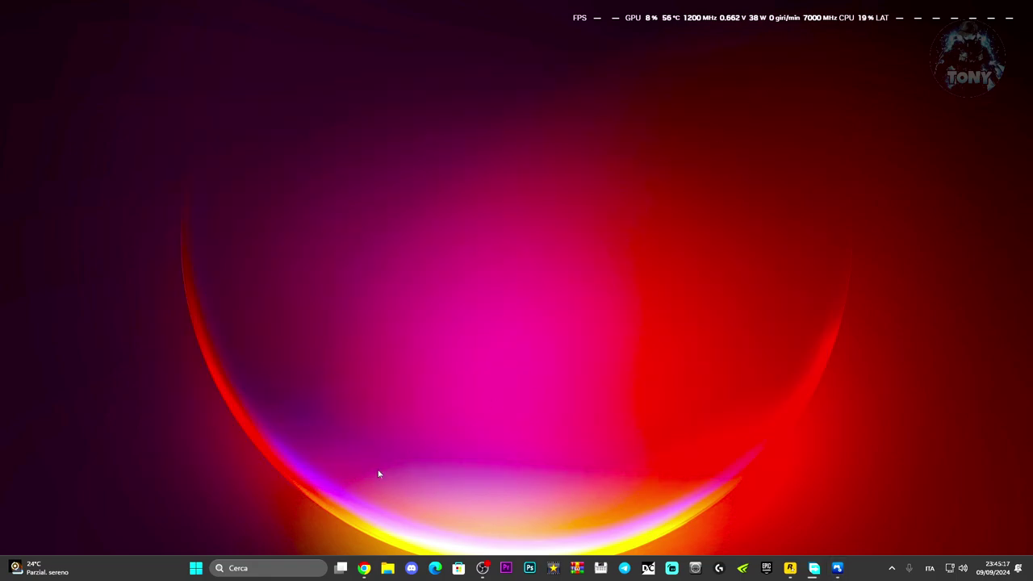
- Search Windows for "dispo", open Impostazioni dei dispositivi Bluetooth e di altro tipo and locate XBOX 360 For Windows under Altri dispositivi
{"action": "left_click", "coordinate": [266, 568]}
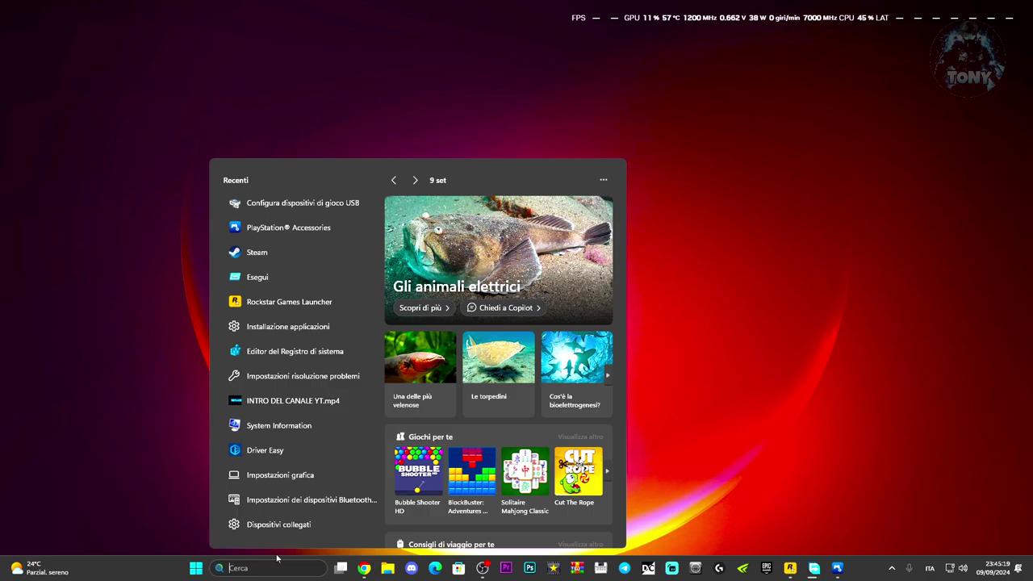
{"action": "type", "text": "dispo"}
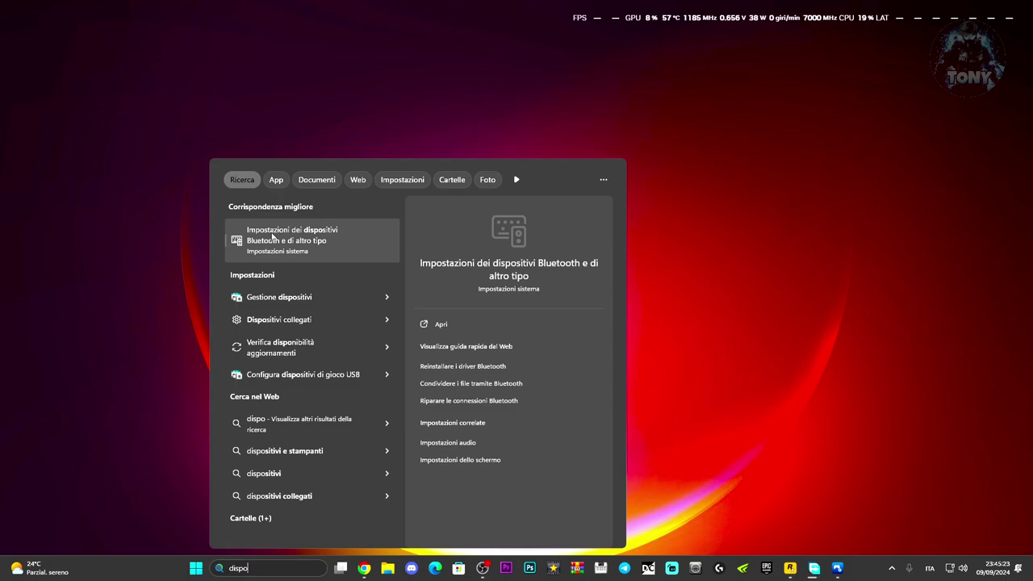
{"action": "left_click", "coordinate": [279, 238]}
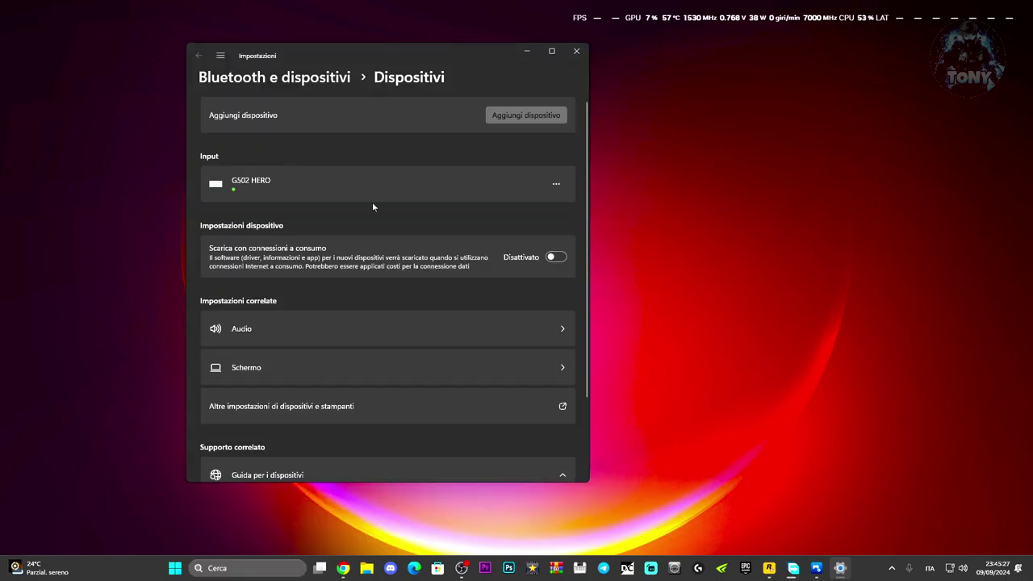
{"action": "scroll", "coordinate": [364, 254], "scroll_direction": "down", "scroll_amount": 3}
{"action": "scroll", "coordinate": [364, 255], "scroll_direction": "down", "scroll_amount": 2}
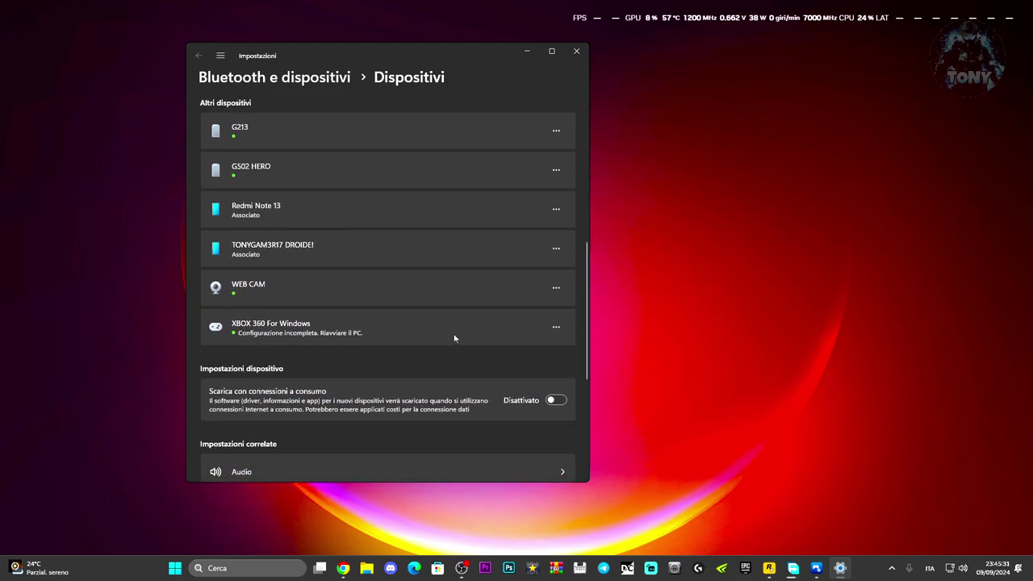
- Open the options of the XBOX 360 For Windows device, and close the Settings window
{"action": "left_click", "coordinate": [552, 304]}
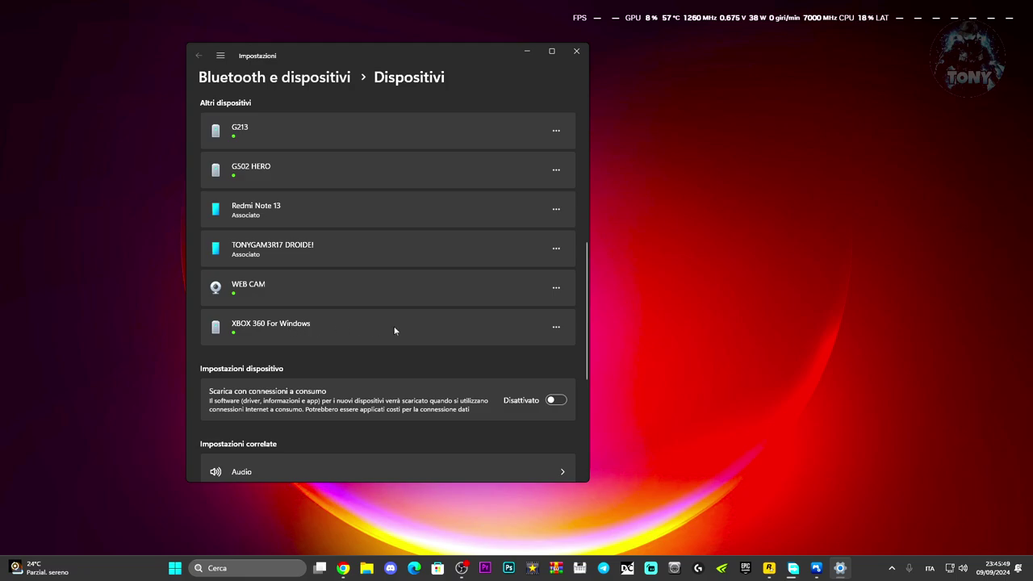
{"action": "left_click", "coordinate": [556, 329]}
{"action": "left_click", "coordinate": [577, 50]}
- Reopen the Bluetooth and other devices settings, check the XBOX 360 For Windows entry under Altri dispositivi, and close Settings
{"action": "key", "text": "super+s"}
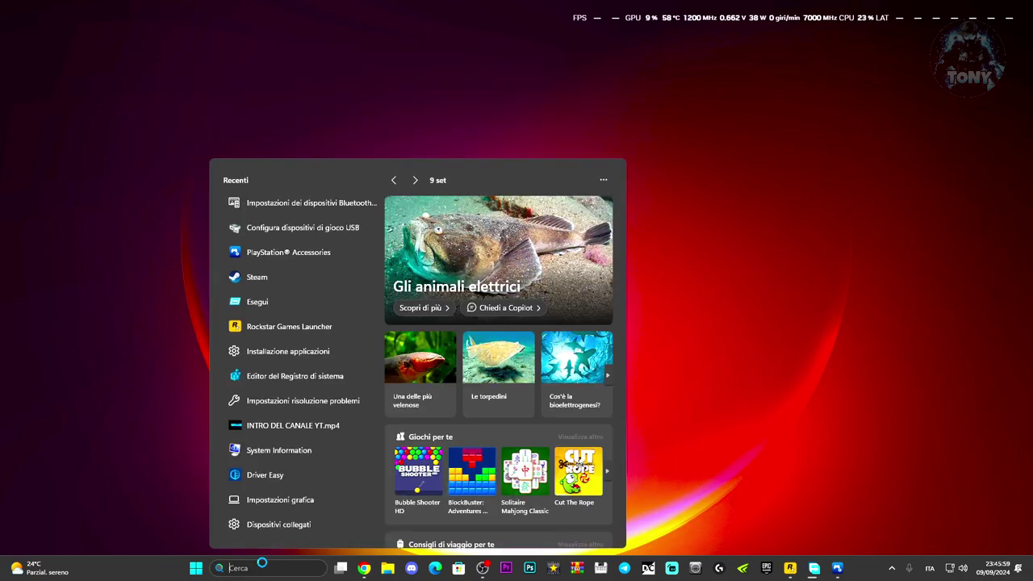
{"action": "left_click", "coordinate": [289, 205]}
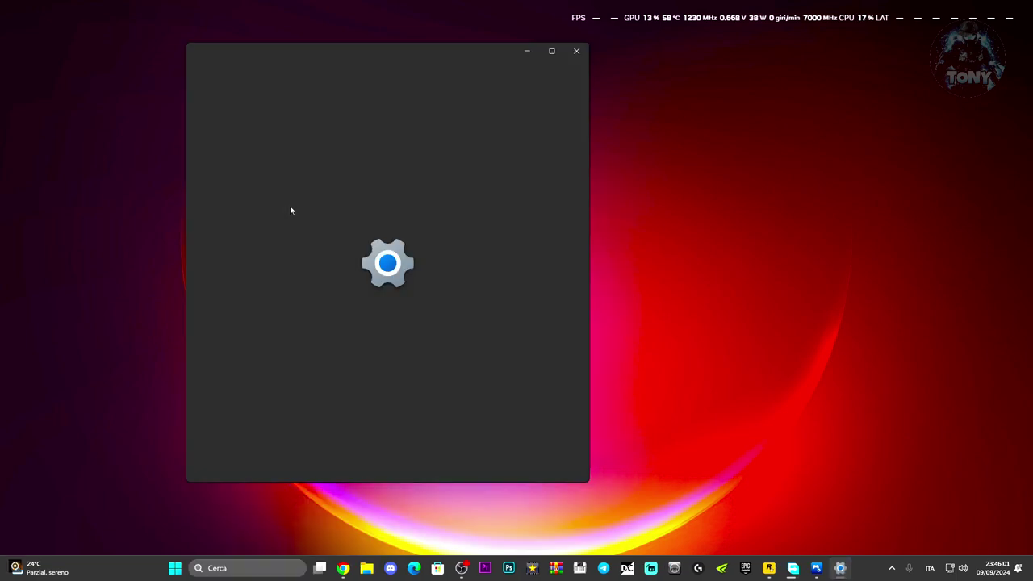
{"action": "scroll", "coordinate": [348, 356], "scroll_direction": "down", "scroll_amount": 6}
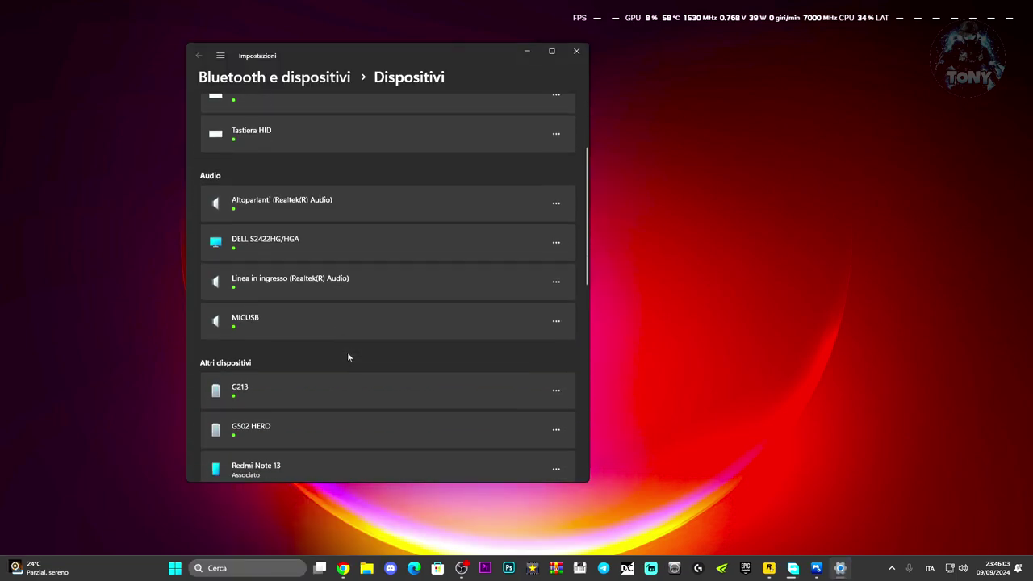
{"action": "scroll", "coordinate": [348, 355], "scroll_direction": "up", "scroll_amount": 2}
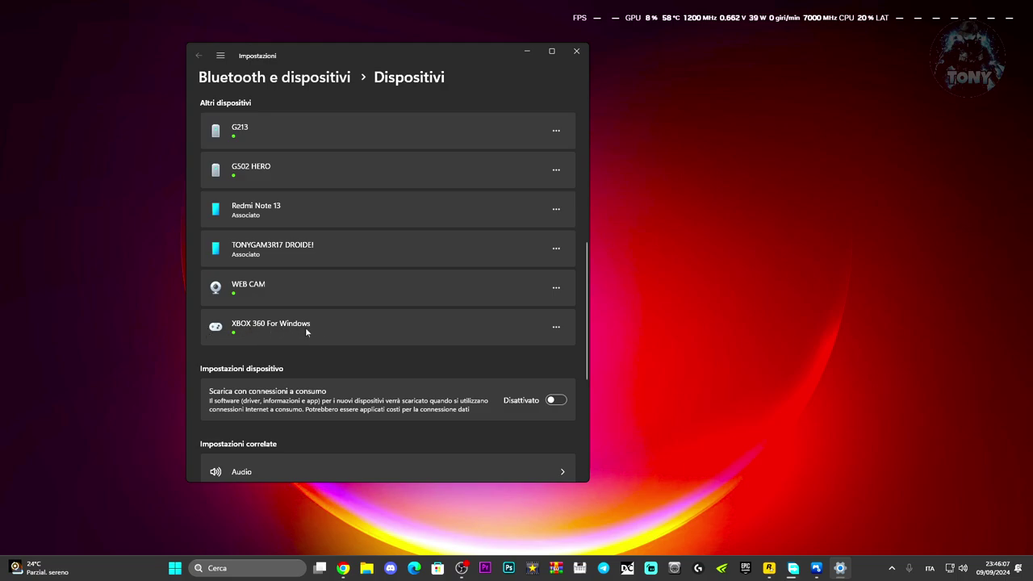
{"action": "scroll", "coordinate": [293, 346], "scroll_direction": "up", "scroll_amount": 1}
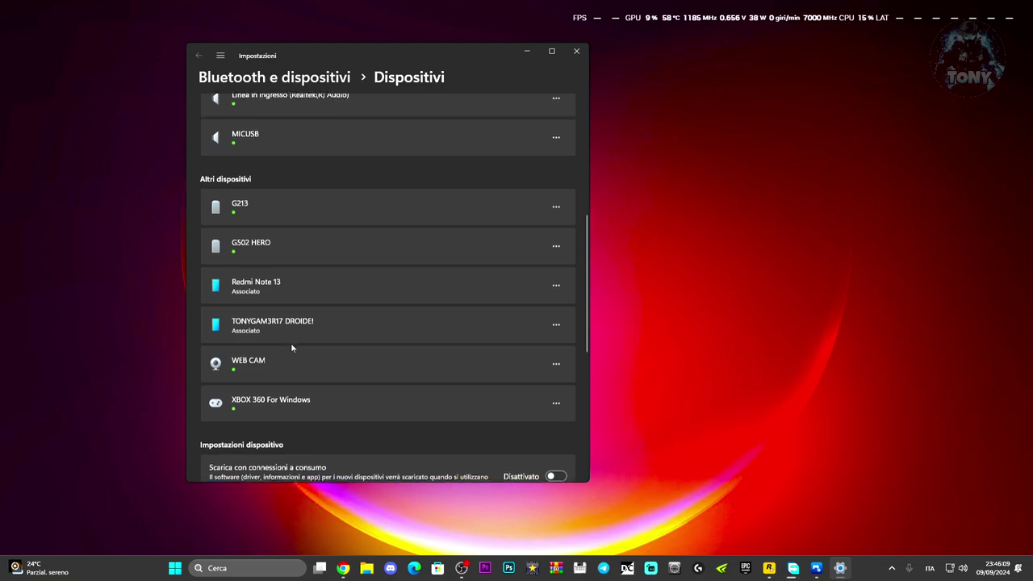
{"action": "left_click", "coordinate": [576, 50]}
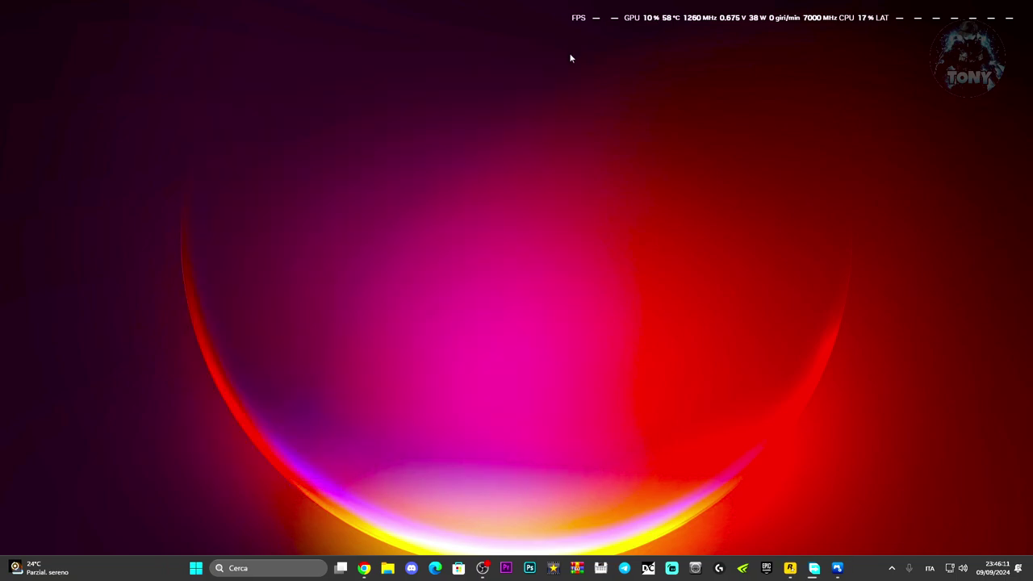